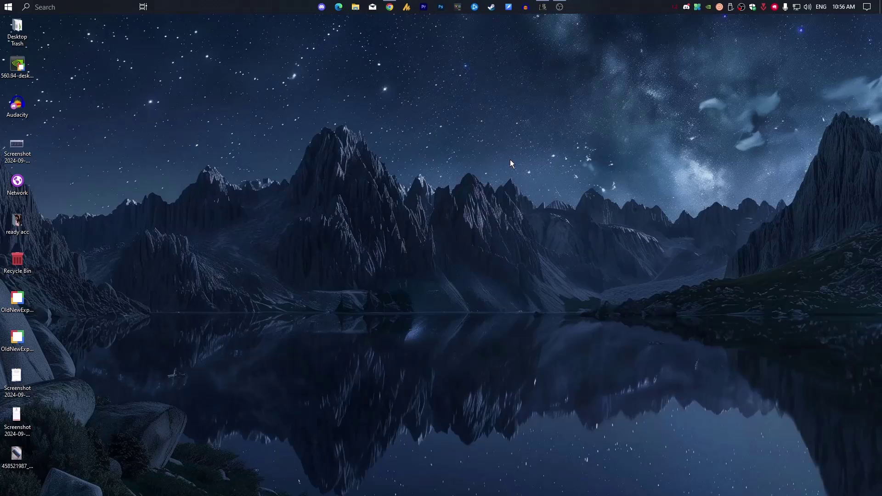
Refresh the desktop, then open File Explorer and bring up This PC's Properties.
right_click(450, 111)
left_click(453, 134)
left_click(358, 9)
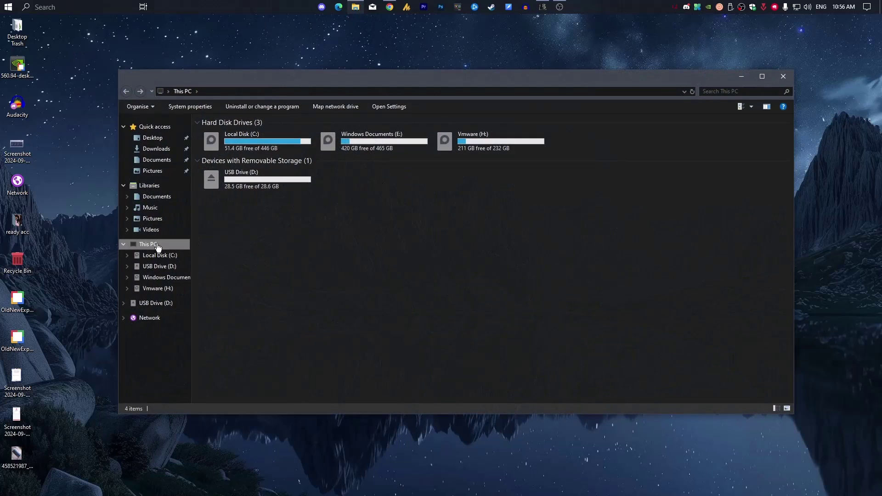
right_click(158, 247)
Check the 16.0 GB installed RAM on About, then open Performance Options' Advanced tab.
left_click(207, 368)
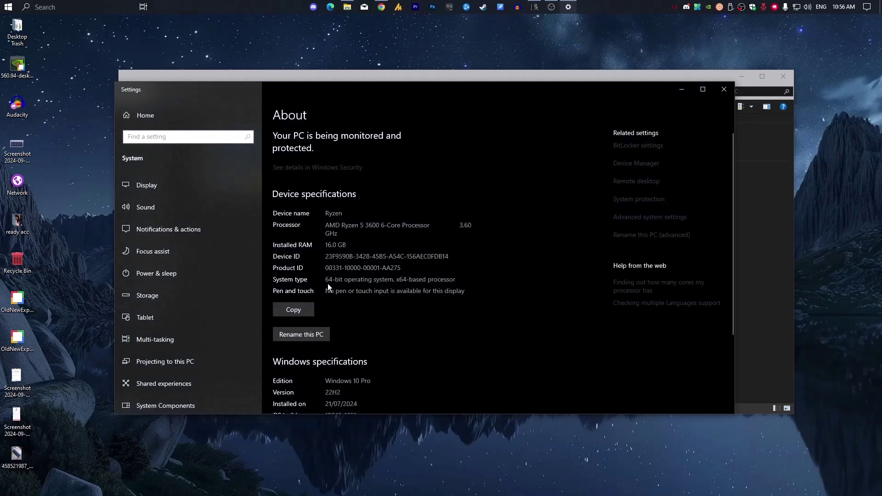
left_click_drag(325, 245, 354, 244)
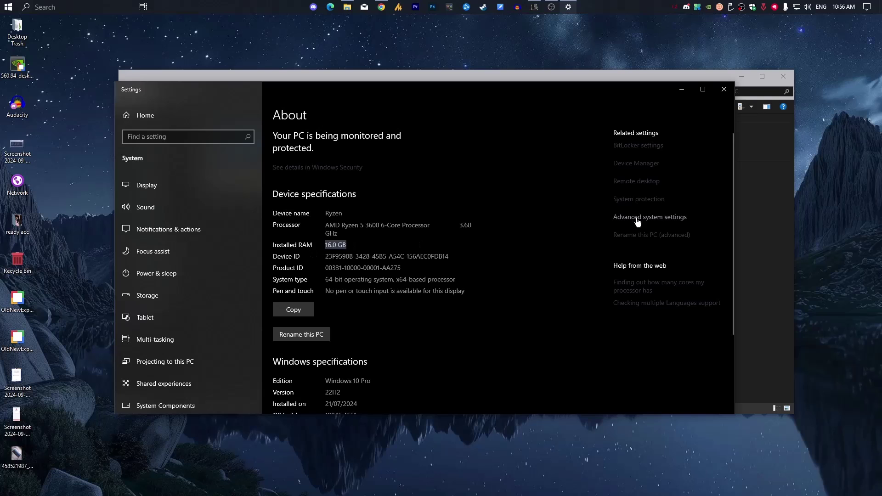
left_click(654, 219)
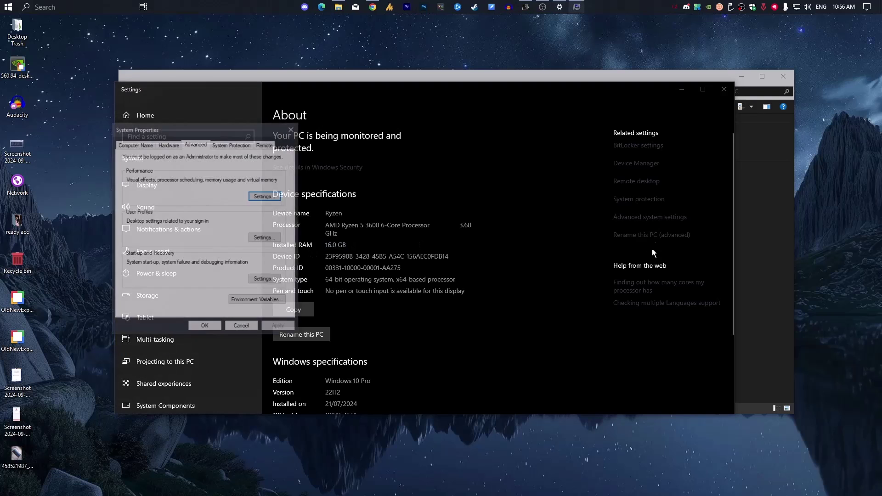
left_click_drag(226, 136, 456, 136)
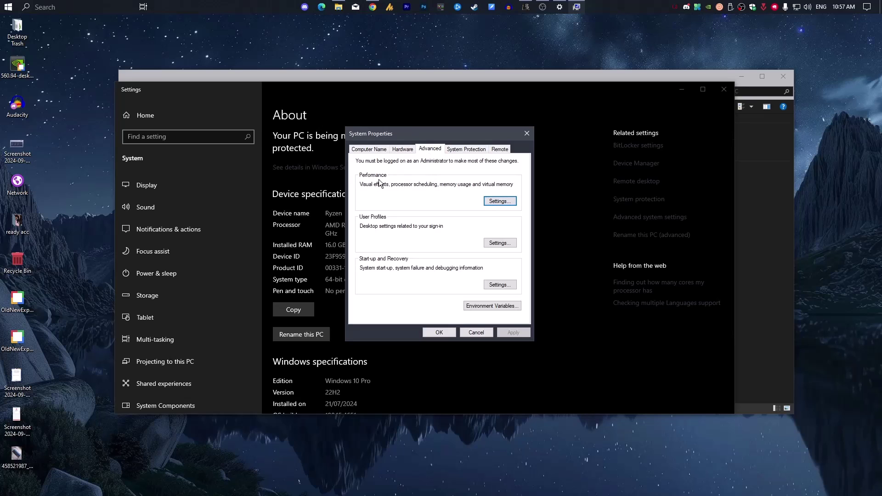
left_click(499, 201)
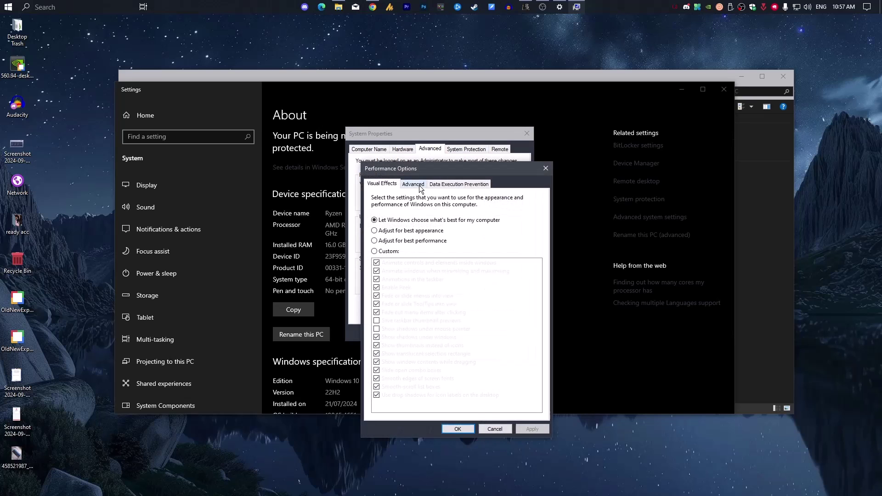
left_click(419, 186)
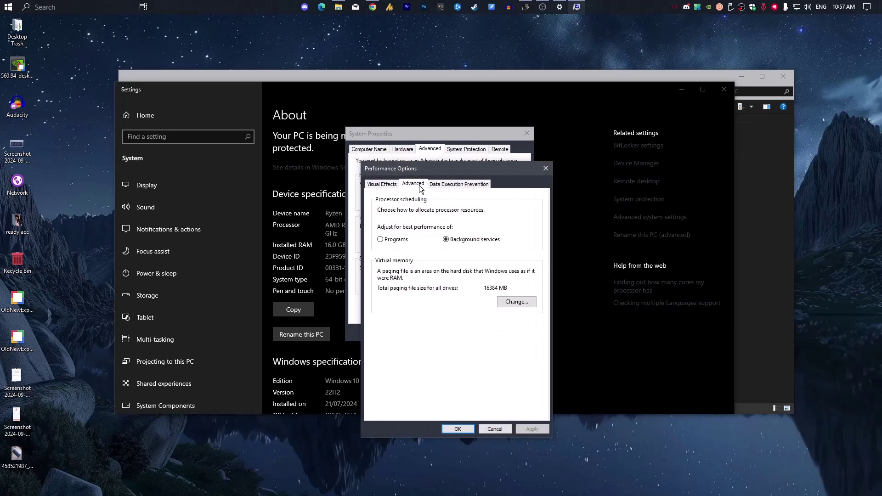
Give drive C: a custom paging file with 2934 MB initial size, then return to About.
left_click(516, 302)
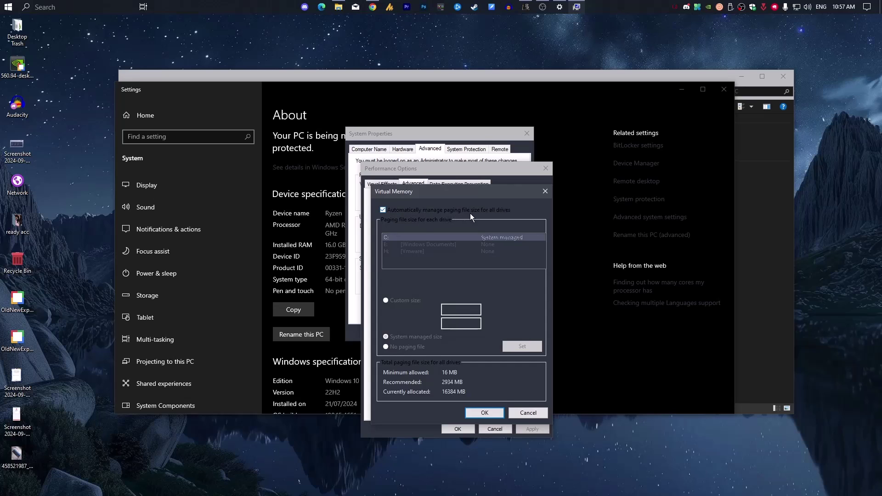
left_click(483, 209)
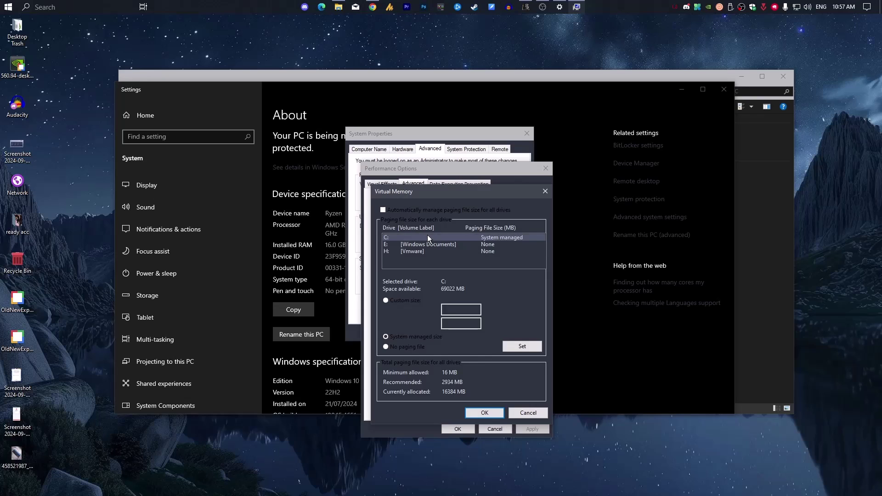
left_click(386, 301)
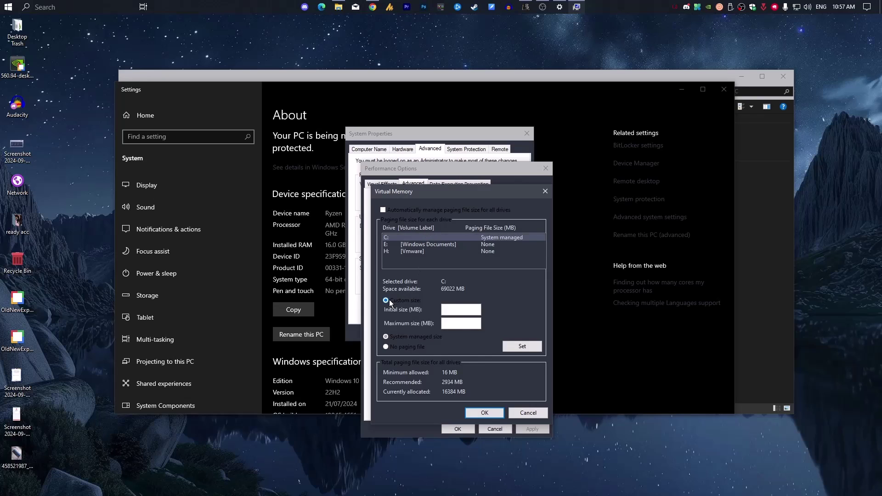
key("Tab")
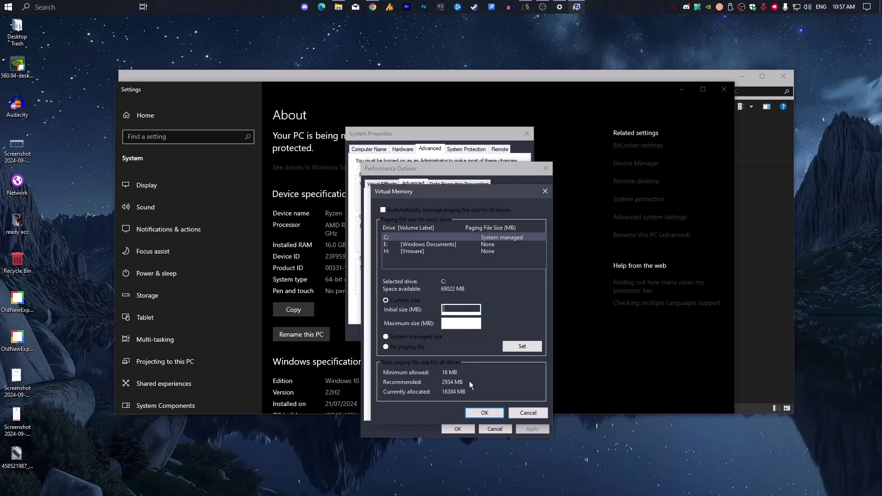
type("2934")
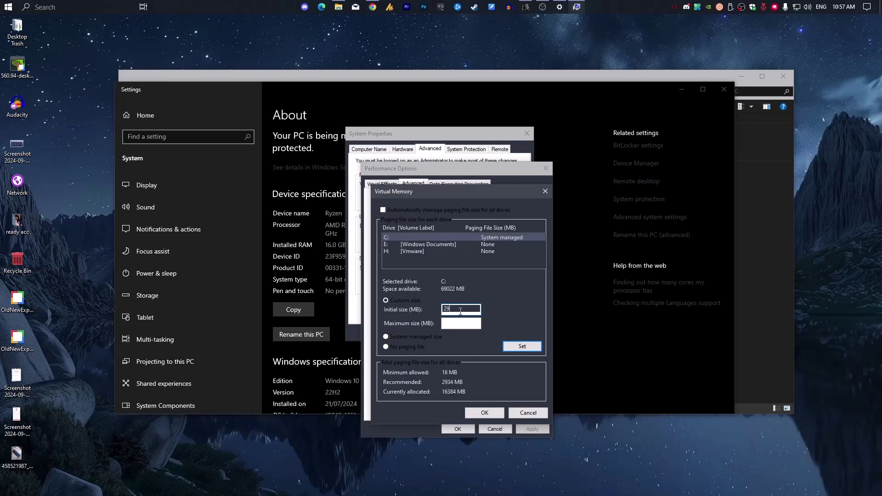
left_click(460, 323)
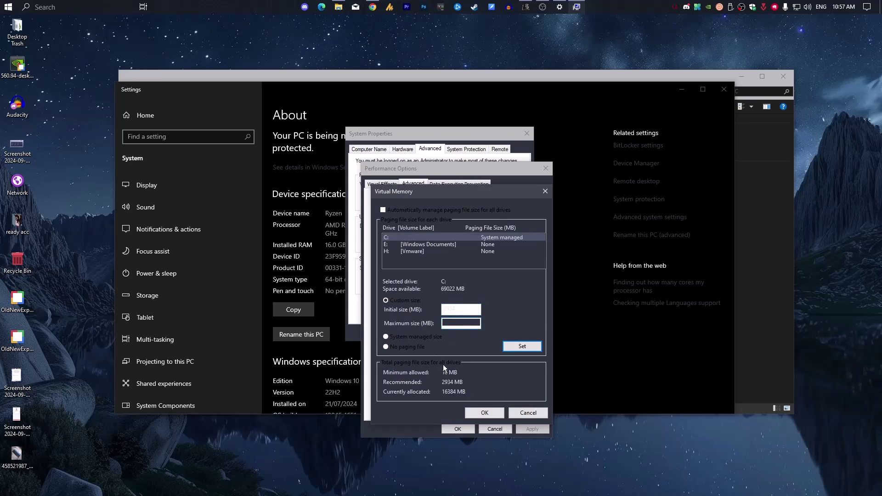
left_click(317, 277)
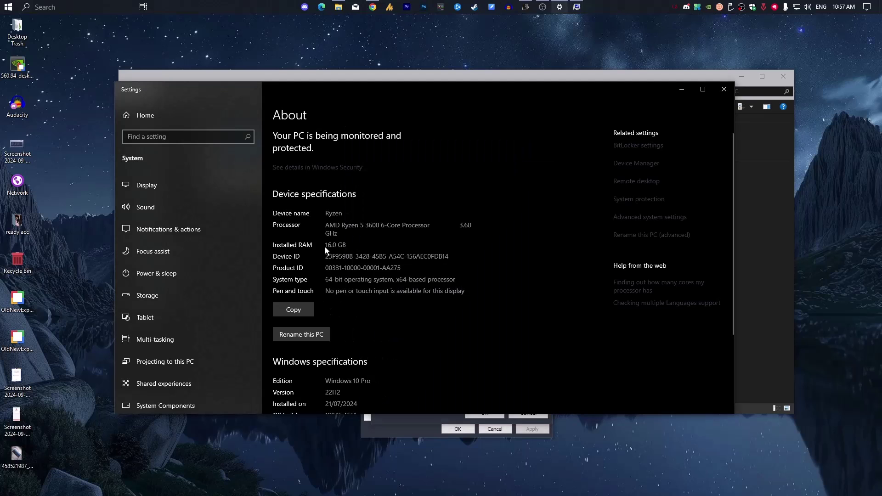
Open Calculator and place it beside the 16.0 GB installed RAM value.
left_click_drag(347, 244, 307, 250)
key("XF86Calculator")
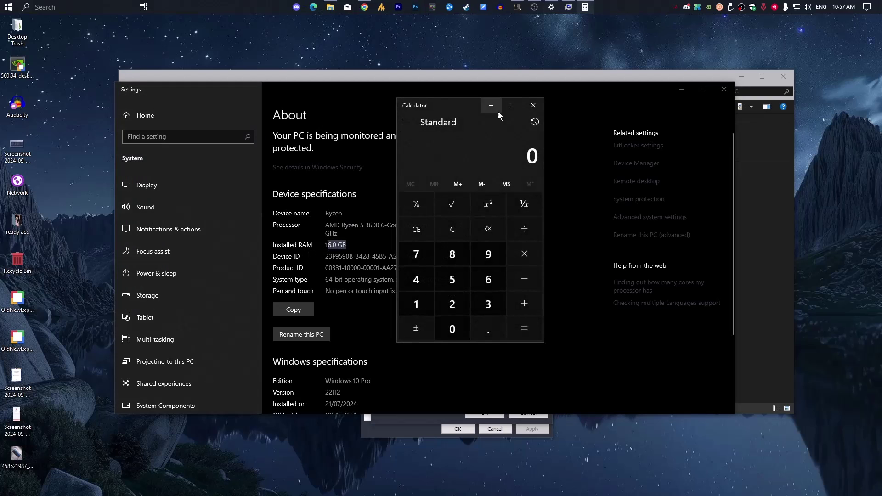
left_click_drag(464, 110, 667, 138)
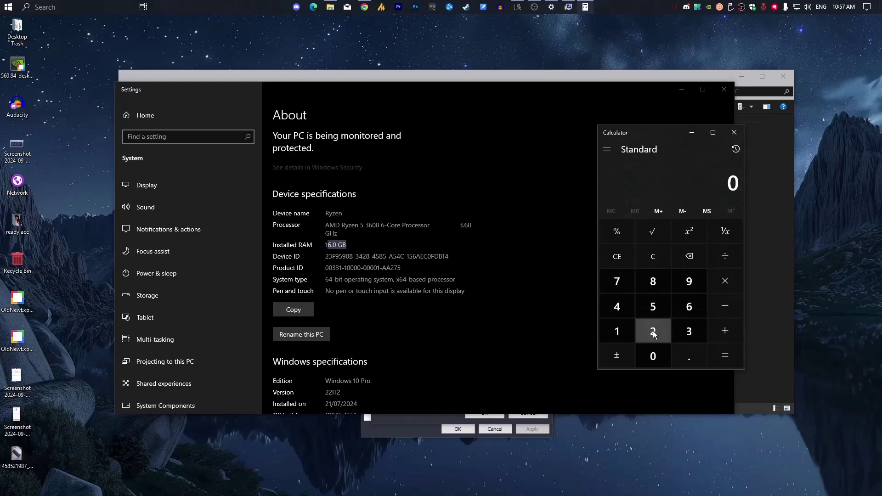
Compute 1024 × 16 = 16,384 to convert 16 GB of RAM into MB.
left_click(624, 334)
left_click(653, 356)
left_click(652, 331)
left_click(616, 306)
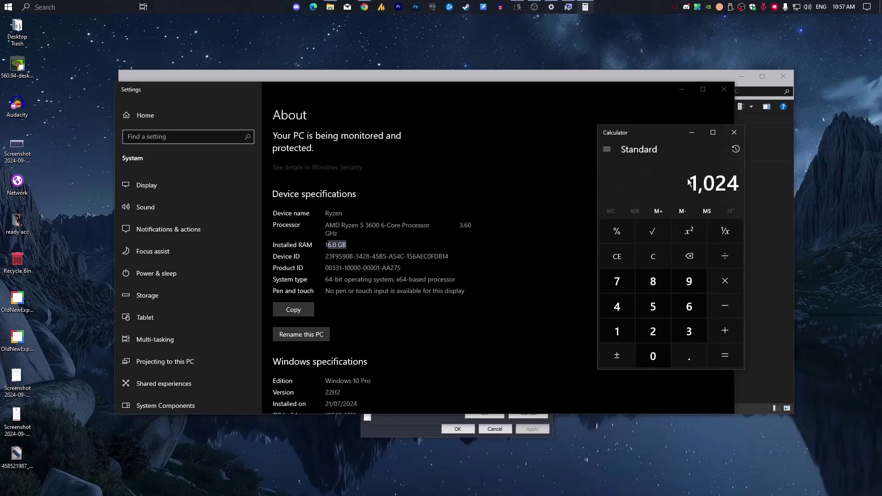
left_click(729, 281)
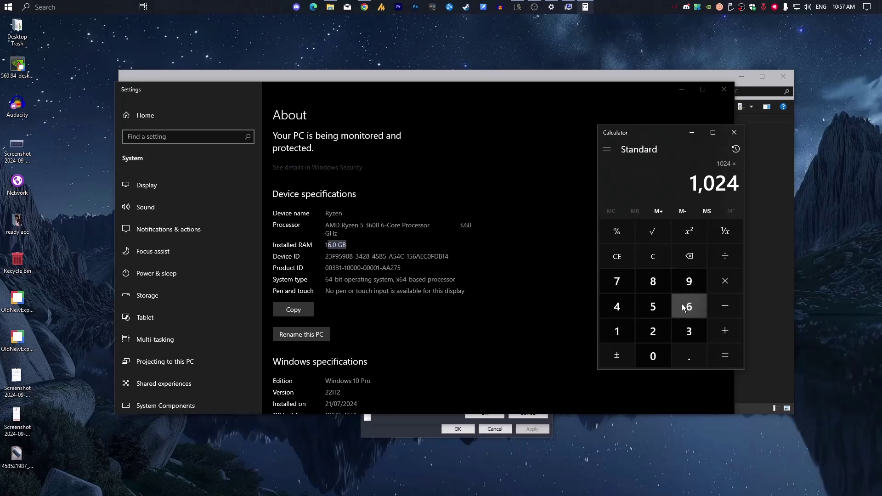
left_click(623, 328)
left_click(689, 306)
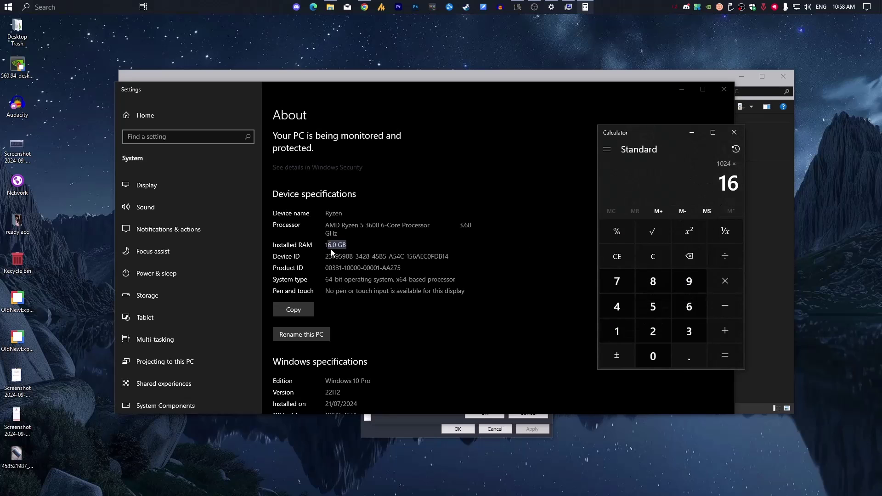
left_click(724, 356)
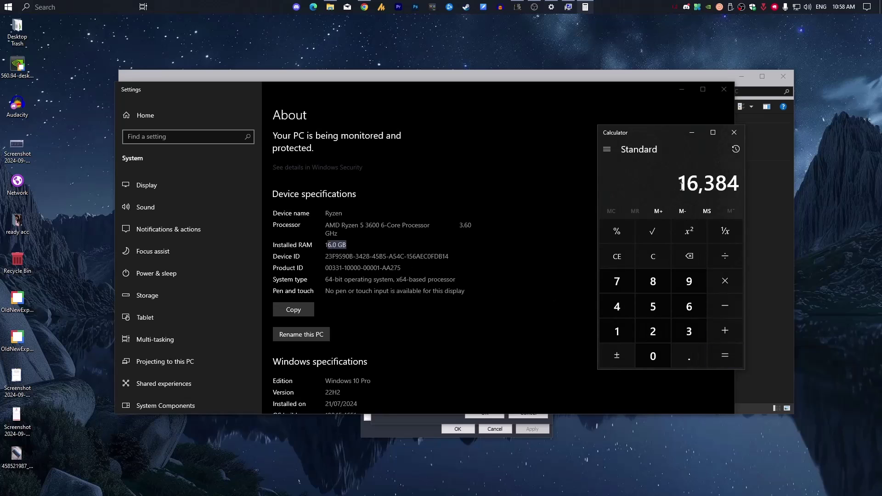
Multiply 16,384 by 1.5 in Calculator to get 24,576.
left_click_drag(682, 183, 764, 185)
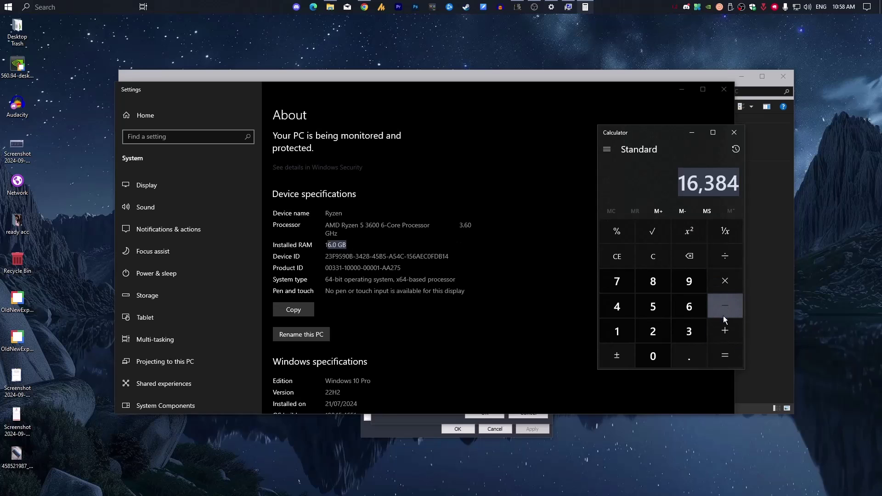
left_click(724, 281)
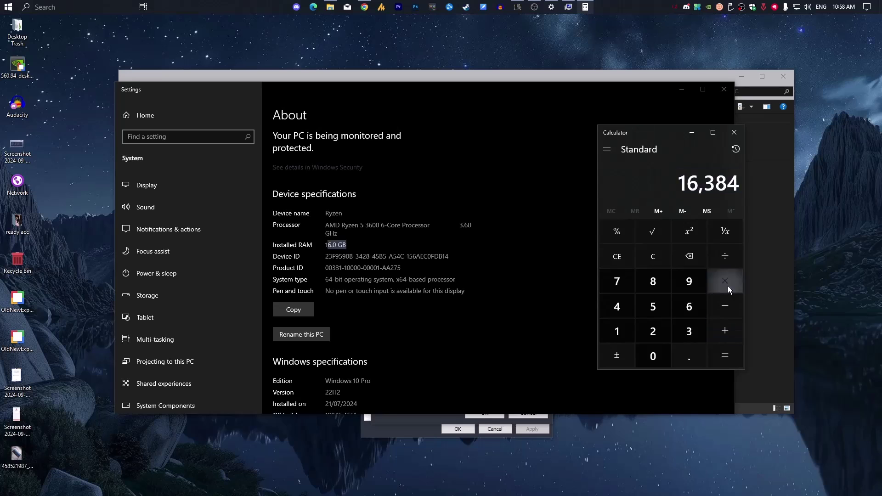
left_click(617, 336)
left_click(687, 360)
left_click(658, 309)
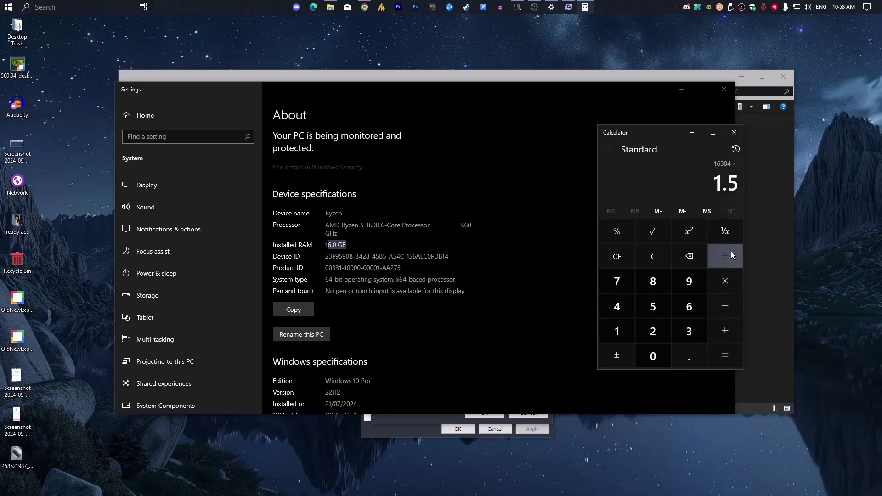
left_click(698, 258)
left_click(698, 259)
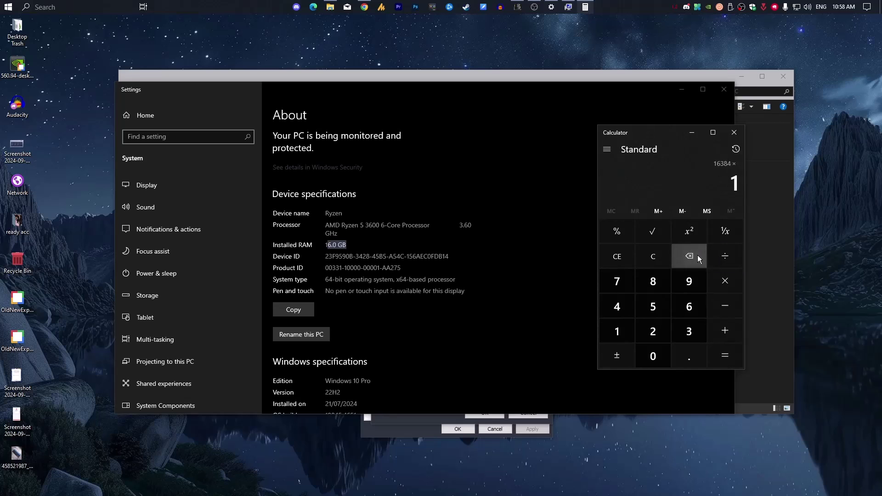
left_click(698, 259)
left_click(693, 333)
left_click(693, 262)
left_click(616, 330)
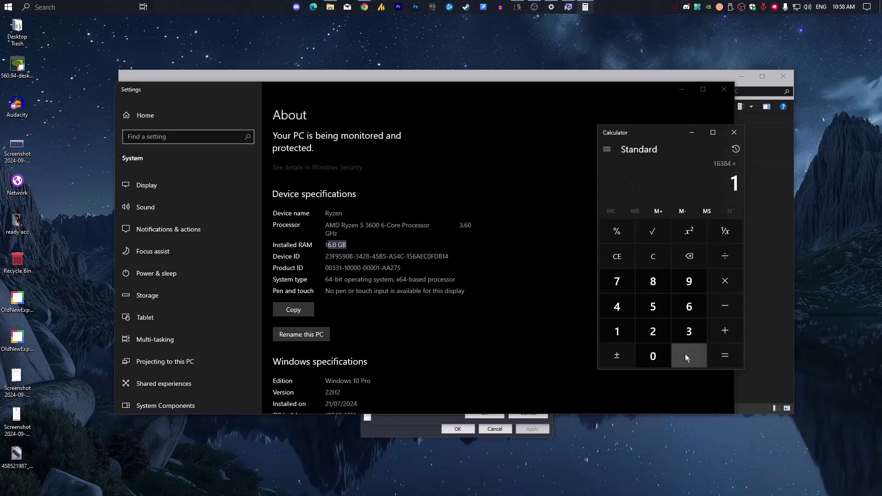
left_click(686, 355)
left_click(657, 307)
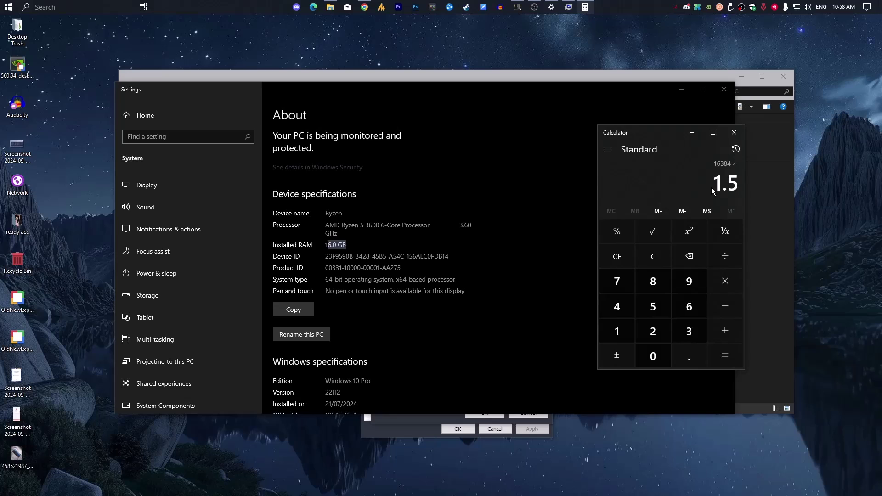
left_click(729, 359)
Copy the 24,576 result, then close Calculator and Settings.
left_click_drag(678, 183, 741, 189)
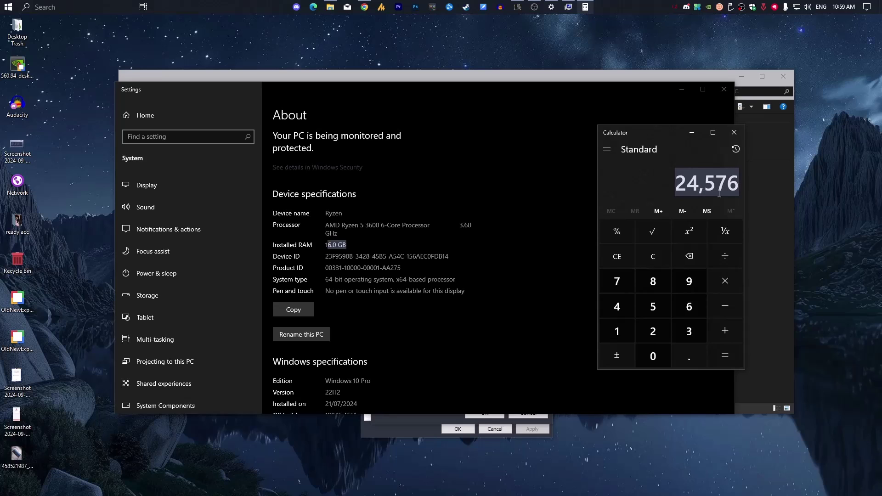
right_click(706, 183)
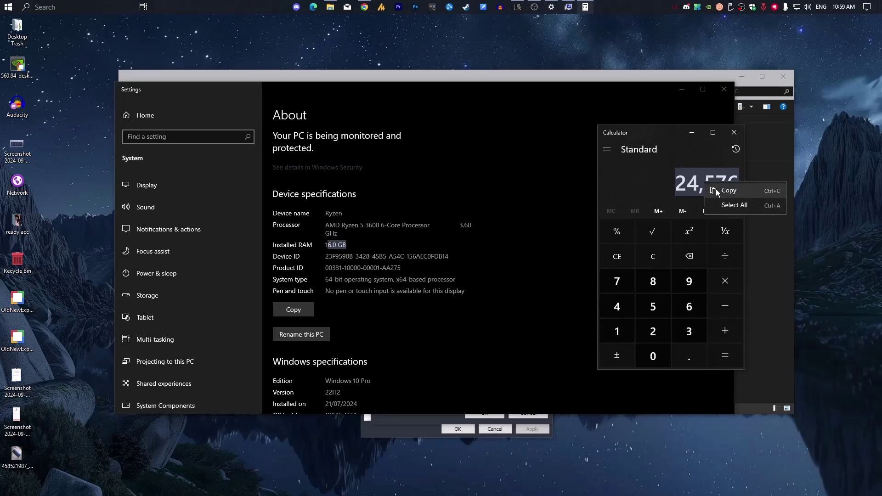
left_click(717, 189)
left_click(734, 132)
left_click(723, 89)
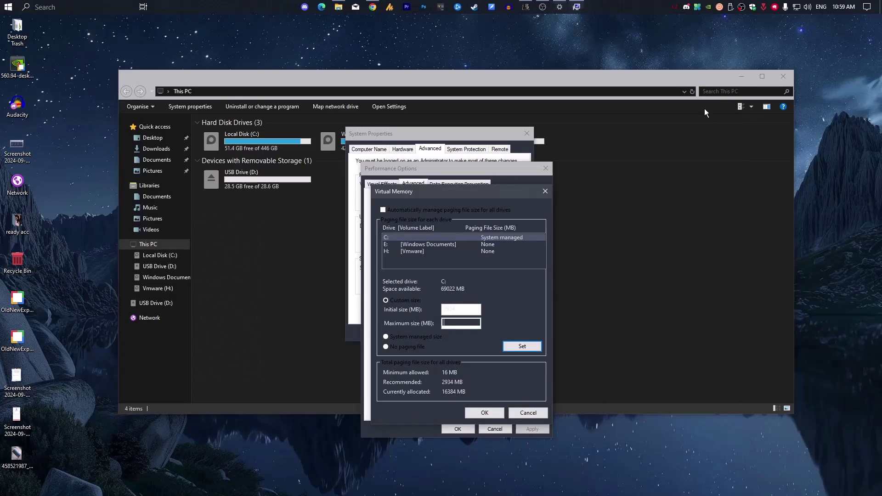
Paste 24,576 as the C: maximum paging size, apply it and close all dialogs and This PC.
key("ctrl+v")
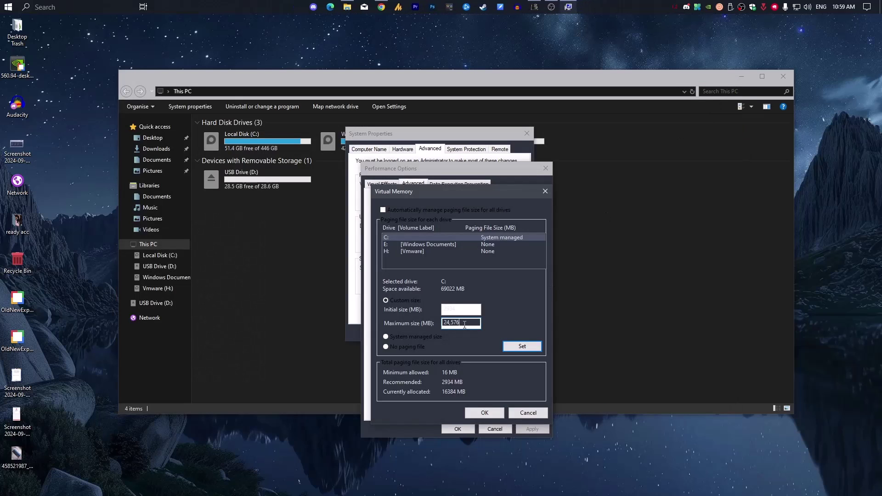
left_click(483, 412)
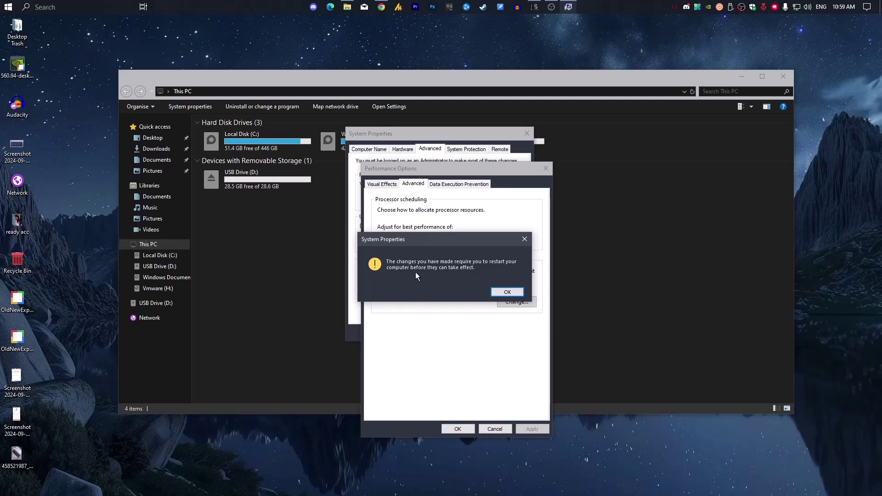
left_click(507, 291)
left_click(529, 430)
left_click(460, 428)
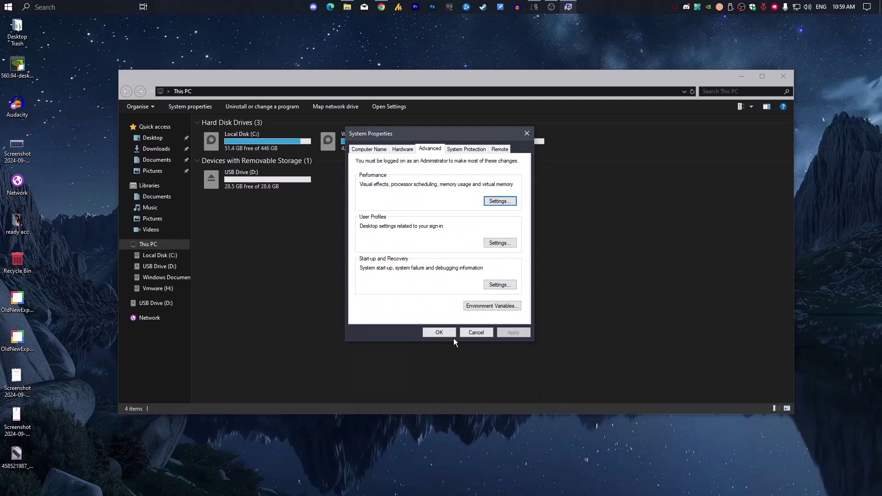
left_click(443, 334)
left_click(784, 75)
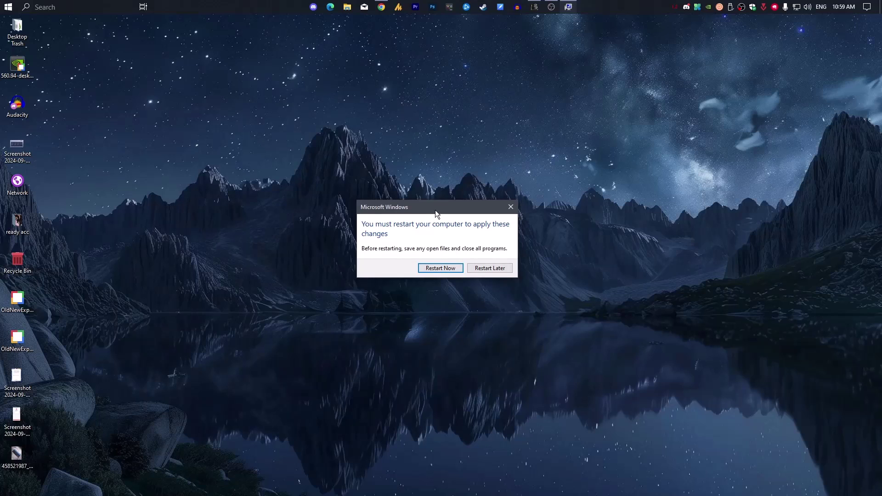
Postpone the restart and launch MZ RAM Booster from the Start menu.
left_click(496, 269)
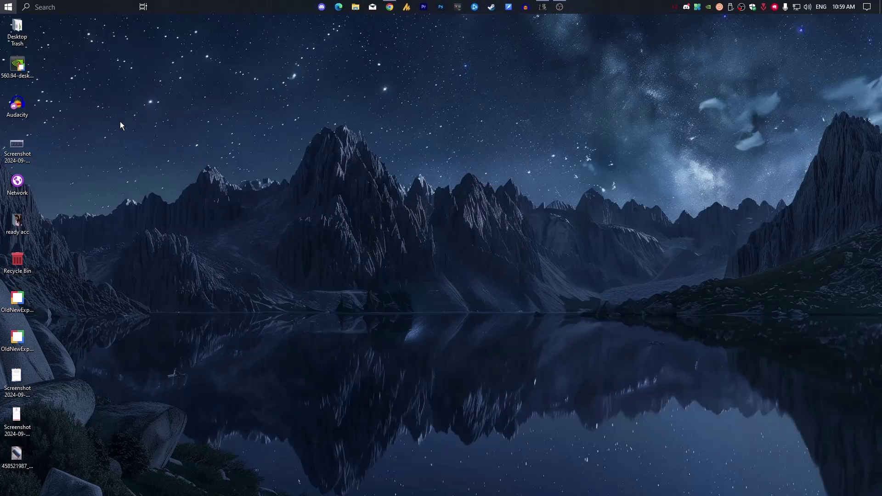
key("super")
left_click(87, 42)
Centre the booster window, view System Information and run Smart Optimize.
left_click(543, 10)
left_click_drag(353, 146, 483, 135)
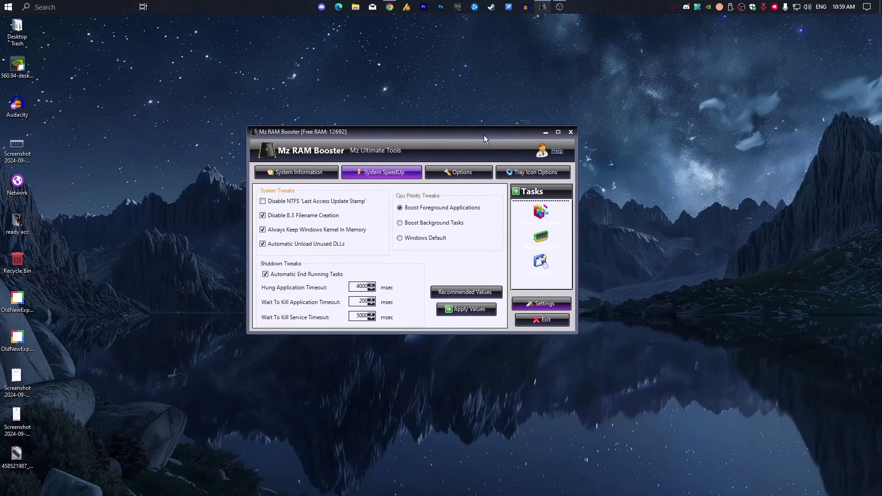
left_click_drag(356, 131, 398, 127)
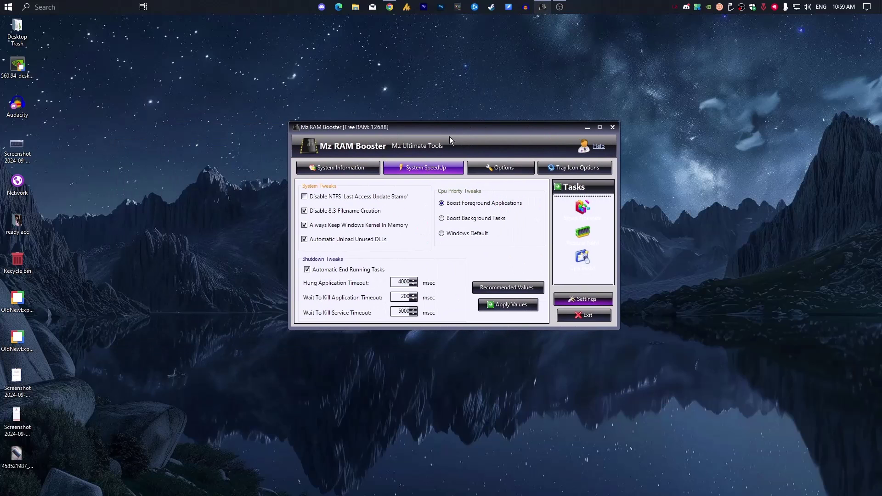
left_click(337, 167)
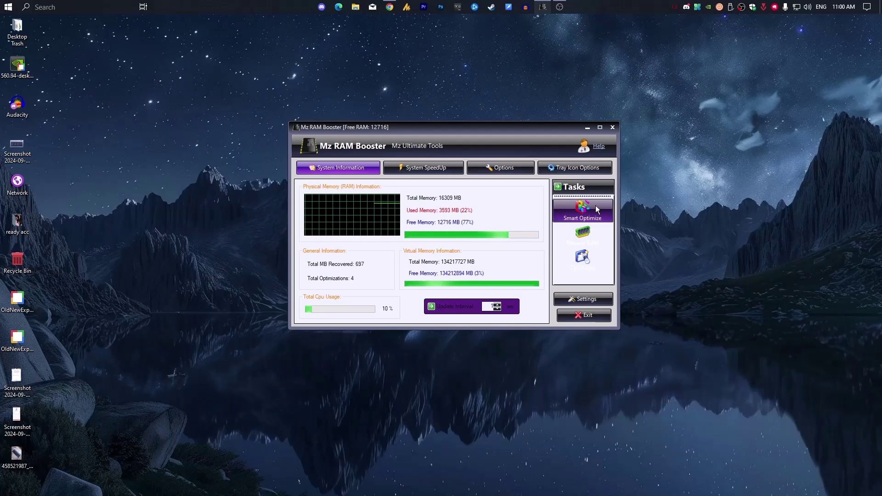
left_click(582, 209)
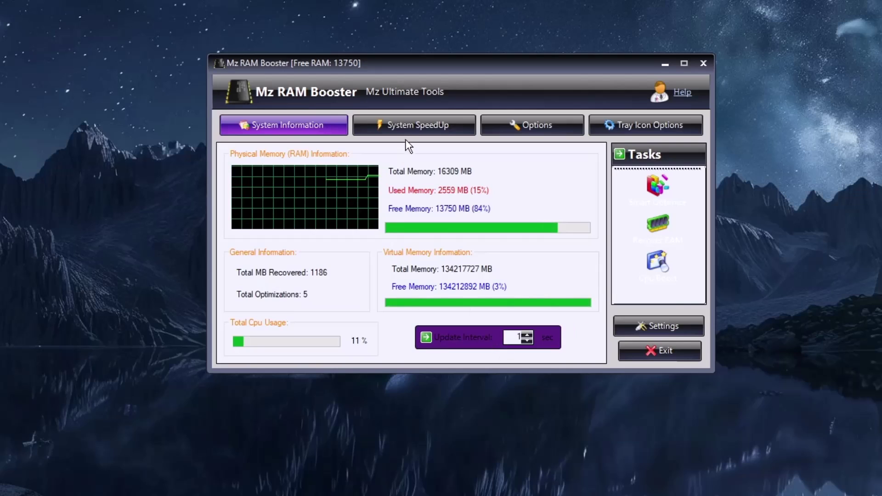
Open System SpeedUp and review the 4000, 200 and 5000 msec shutdown timeouts.
left_click(410, 128)
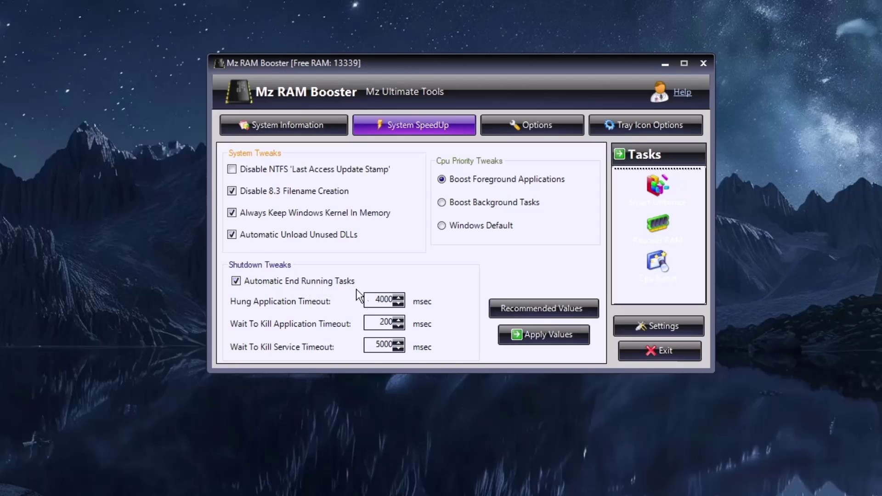
double_click(383, 300)
left_click_drag(376, 320, 406, 321)
left_click_drag(370, 346, 404, 342)
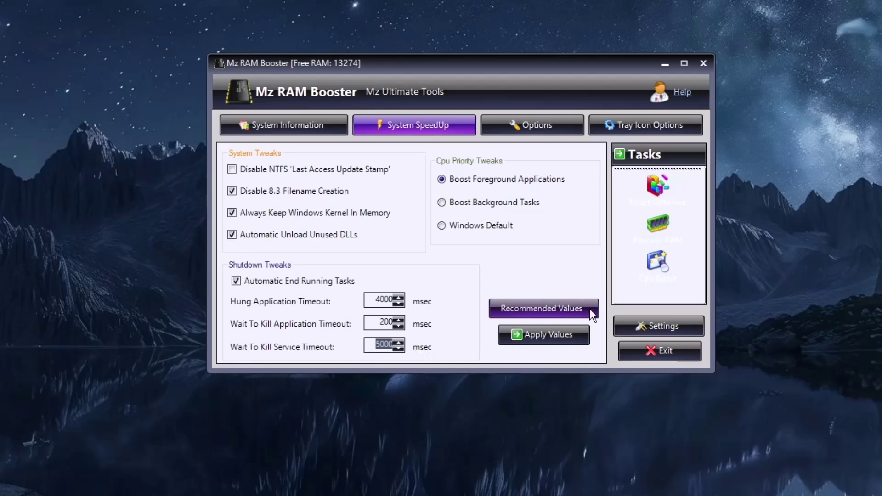
Apply the Recommended Values on the System SpeedUp page.
left_click(567, 310)
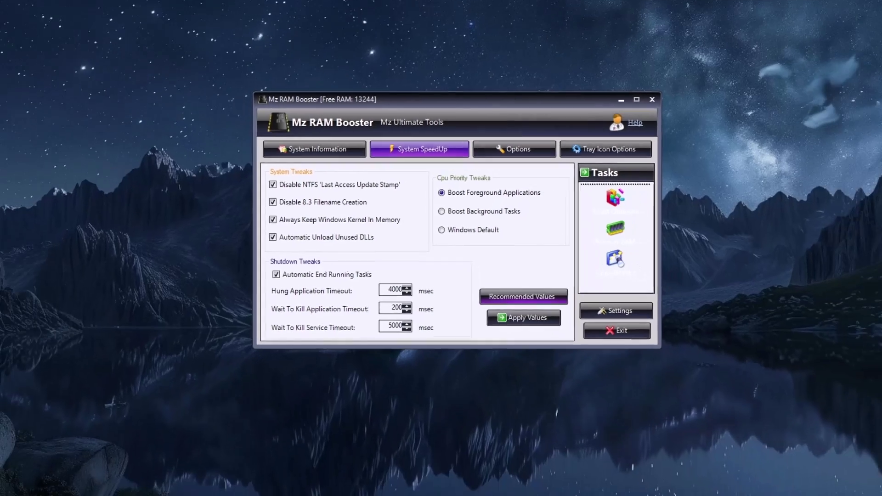
Open This PC, select the Windows Documents (E:) drive, then minimise the window.
left_click(356, 6)
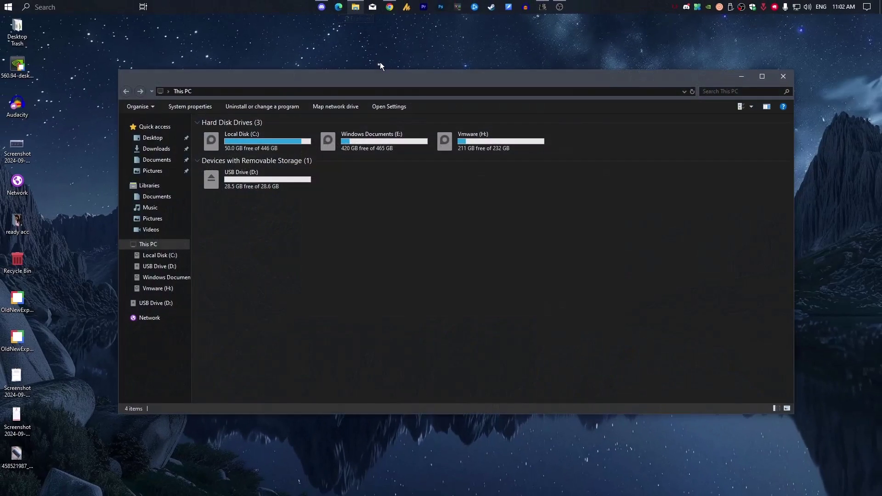
left_click_drag(390, 79, 383, 90)
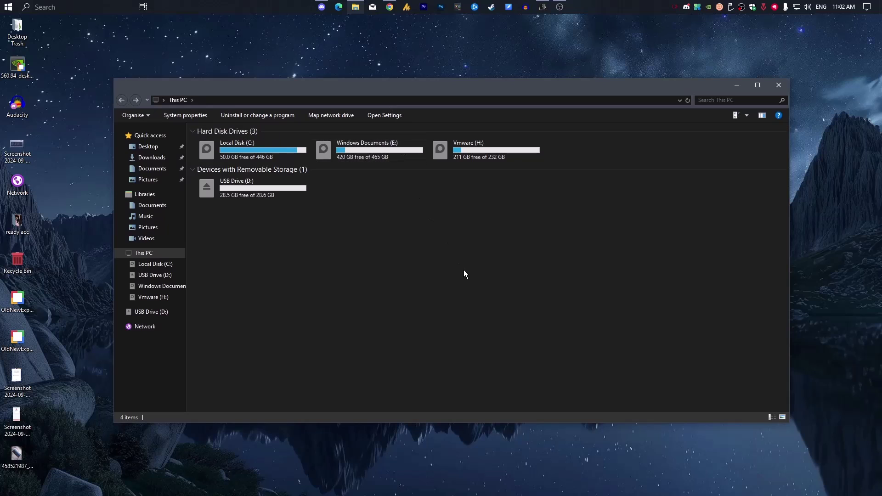
left_click(383, 155)
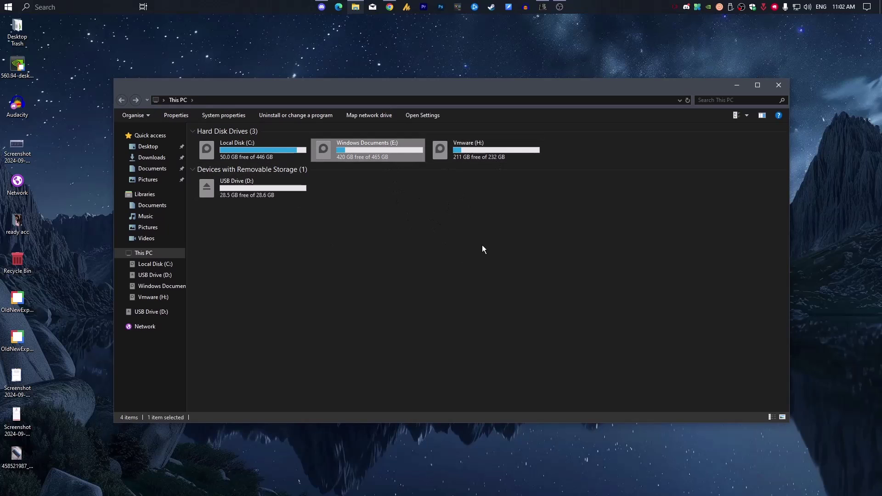
left_click(737, 85)
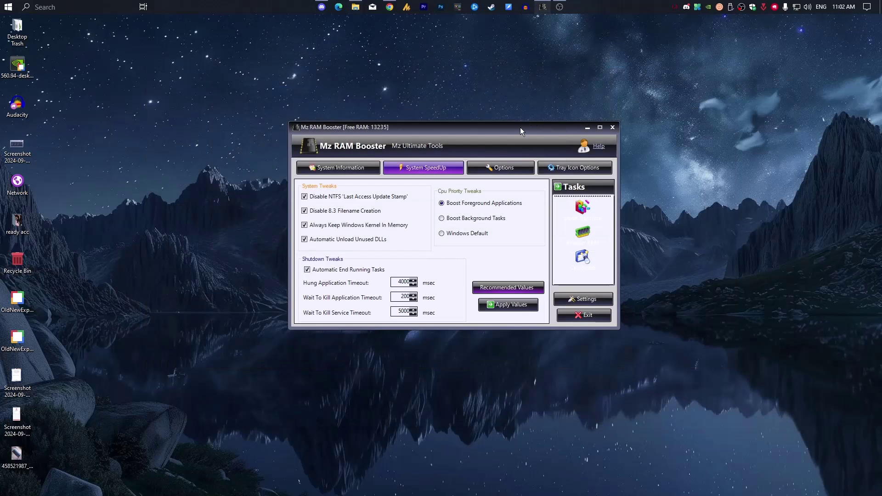
Choose Boost Background Tasks for CPU priority and minimise MZ RAM Booster.
left_click(462, 221)
left_click(587, 128)
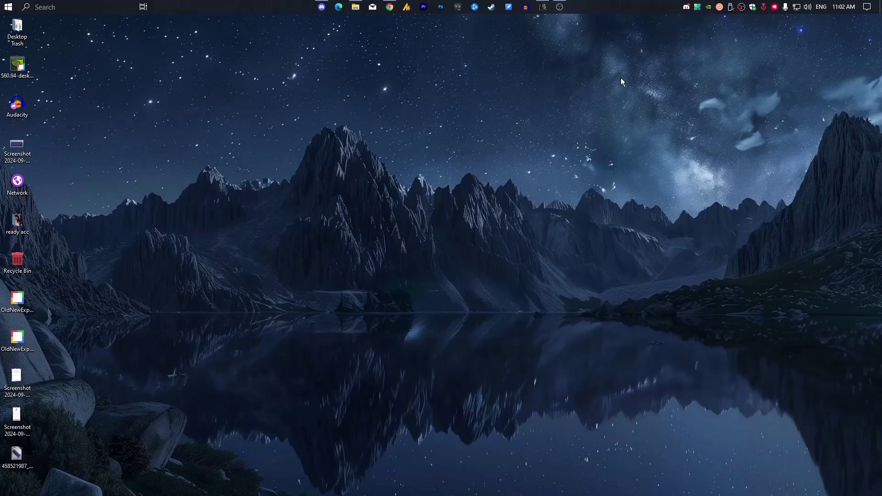
Load the recommended optimisation options (1435 MB free RAM threshold) and apply them.
left_click(671, 9)
left_click(493, 166)
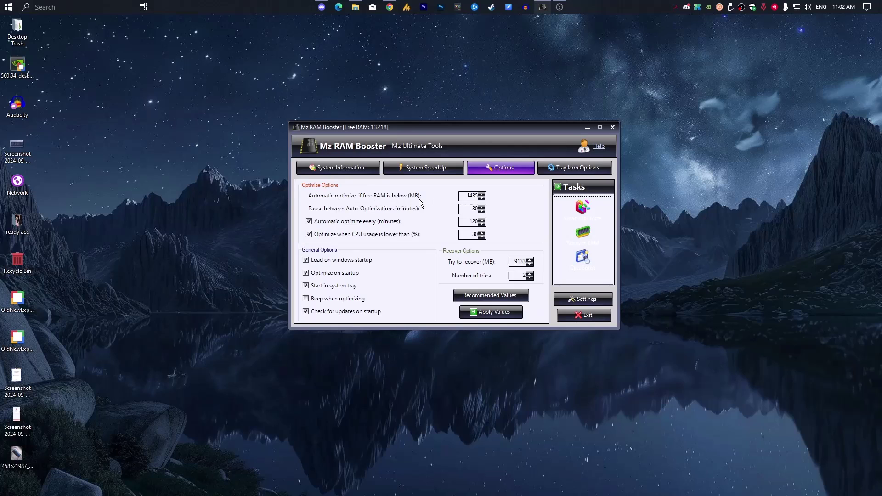
double_click(467, 198)
left_click(518, 296)
left_click(494, 315)
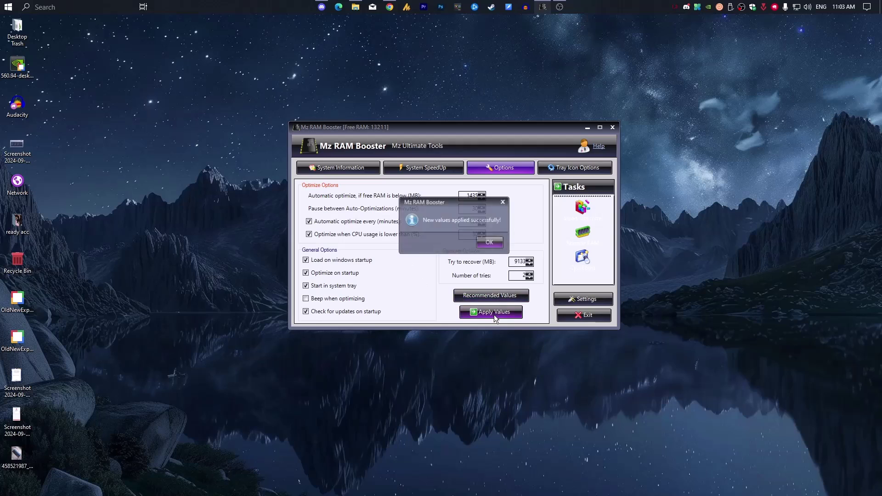
left_click(490, 243)
Apply the System SpeedUp tweaks, then view the System Information memory overview.
left_click(427, 169)
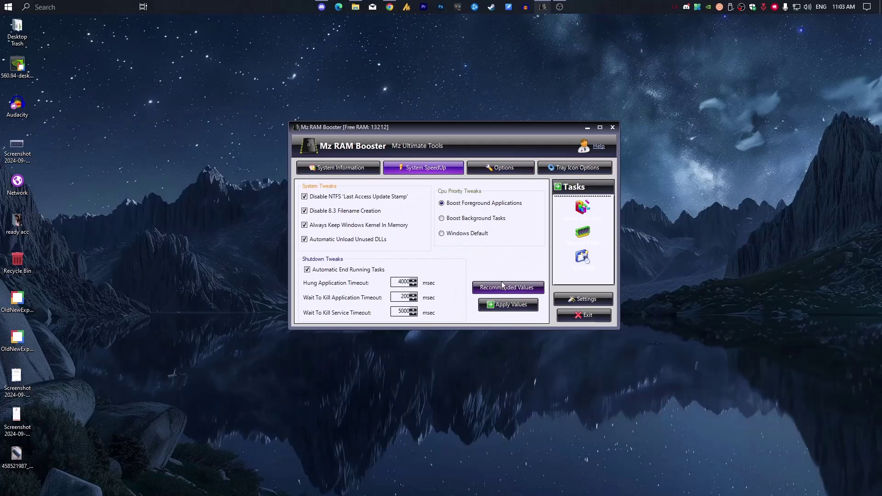
left_click(519, 306)
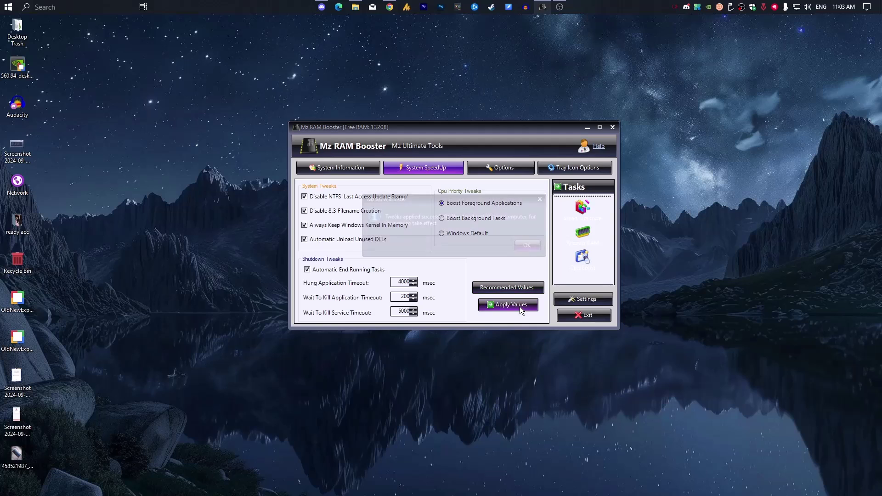
left_click(529, 247)
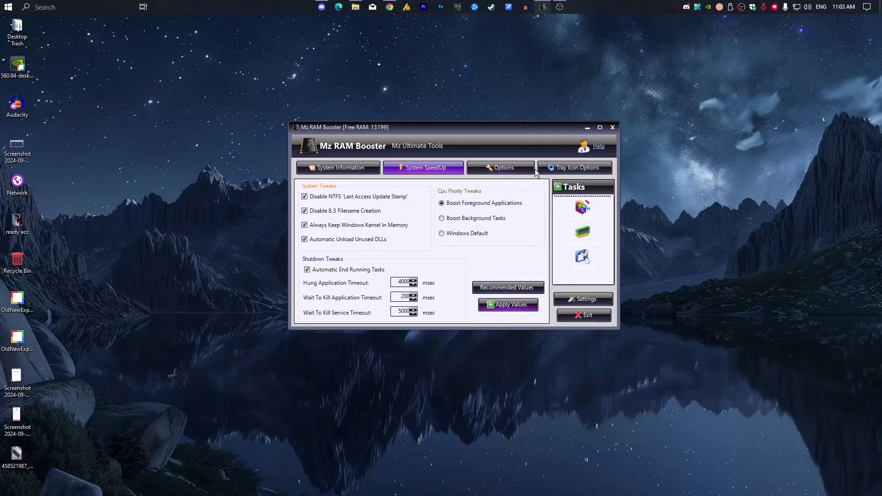
left_click(522, 169)
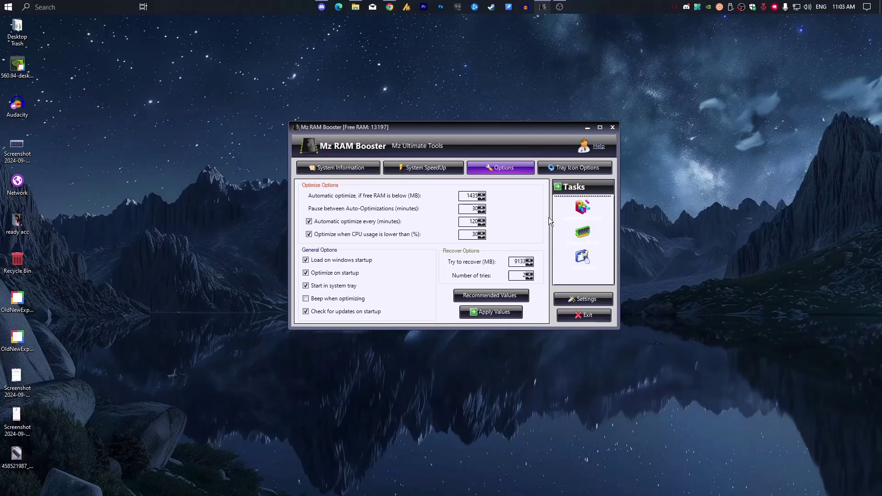
left_click(327, 168)
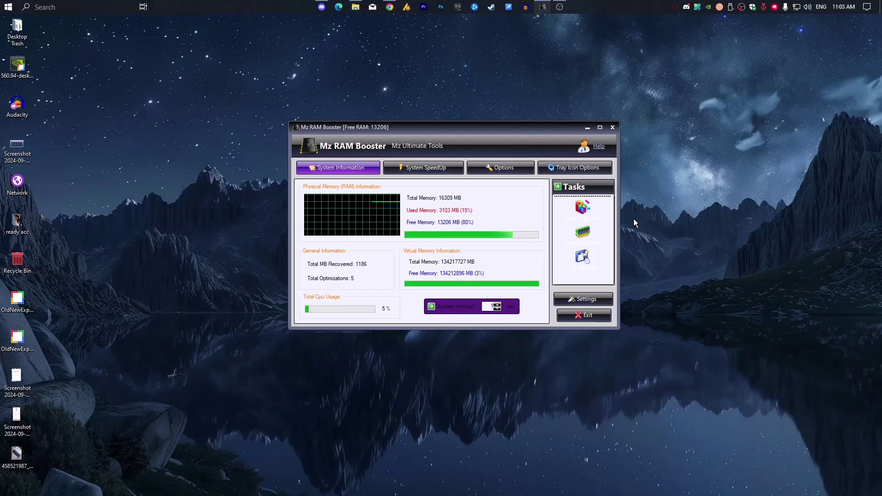
Minimize the MZ RAM Booster window to reveal the desktop.
left_click(589, 128)
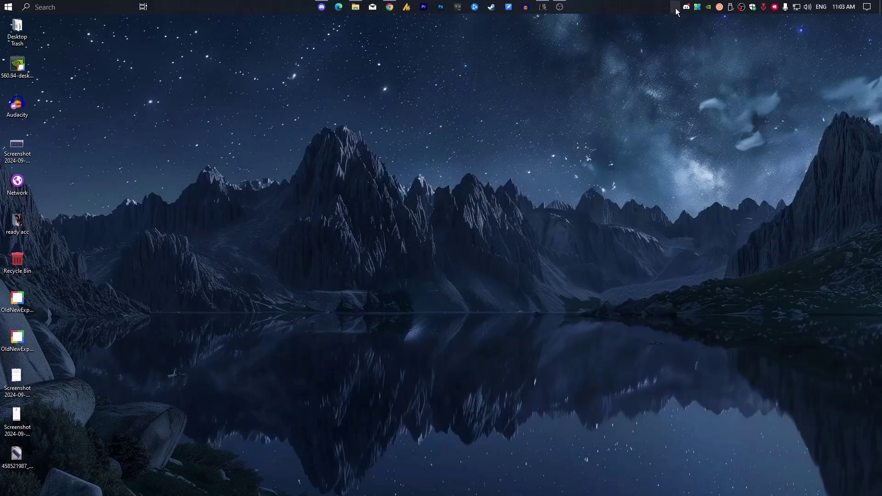